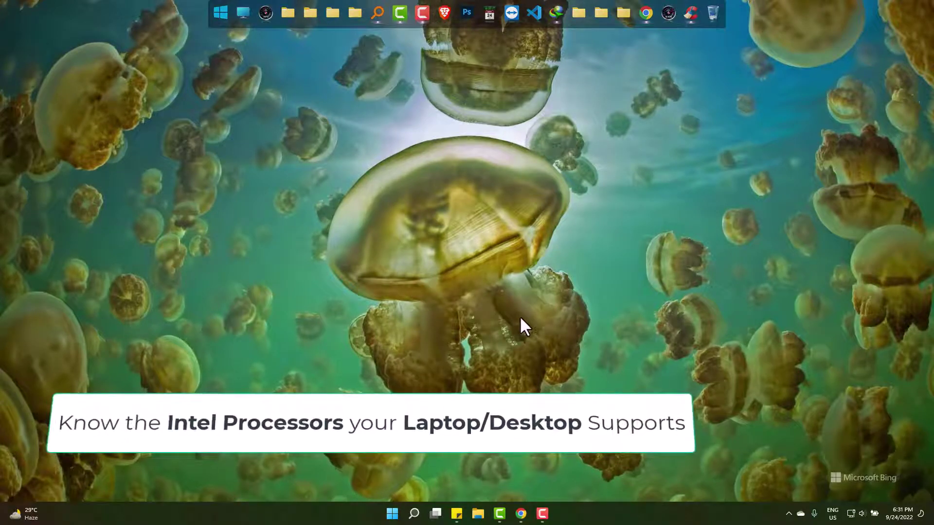
# Step: Search the Start menu for 'speccy' and select the Speccy result
pyautogui.press('super')
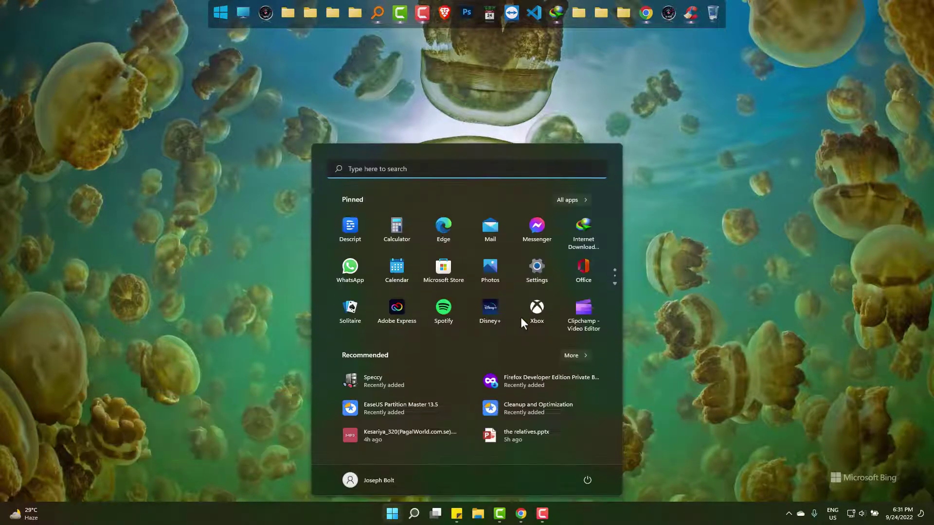
pyautogui.write('speccy')
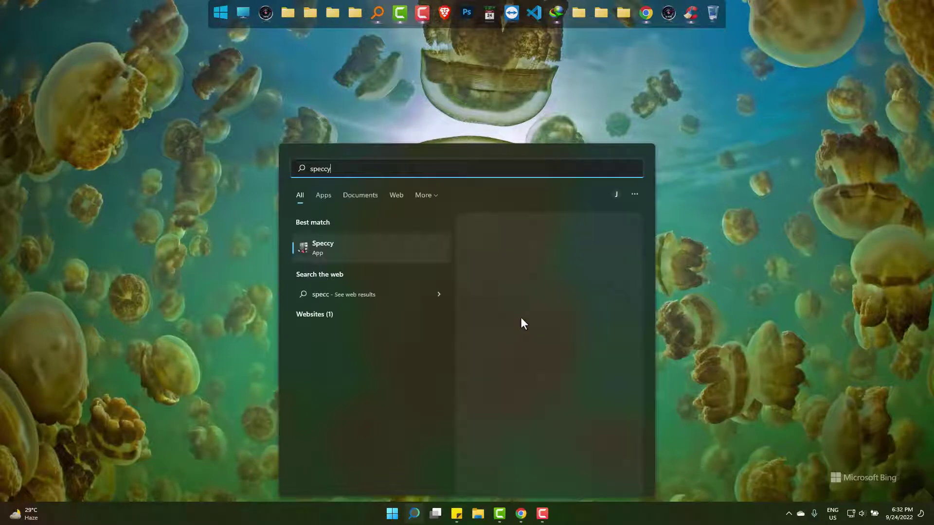
pyautogui.click(392, 252)
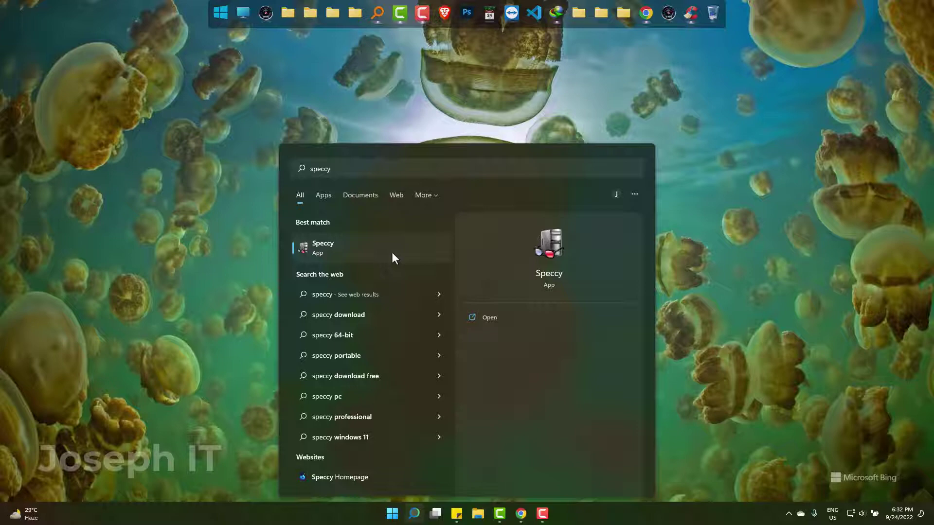
# Step: Launch Speccy and show the CPU details page
pyautogui.click(392, 252)
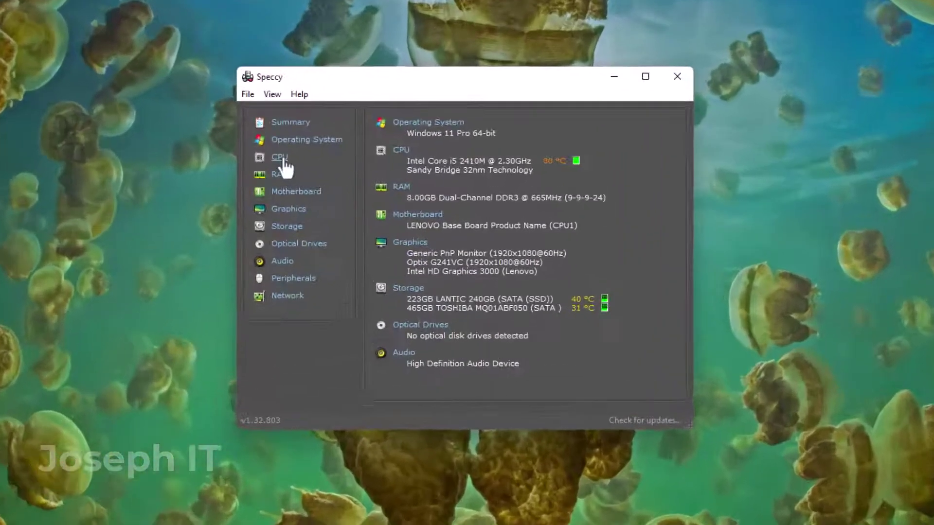
pyautogui.click(281, 162)
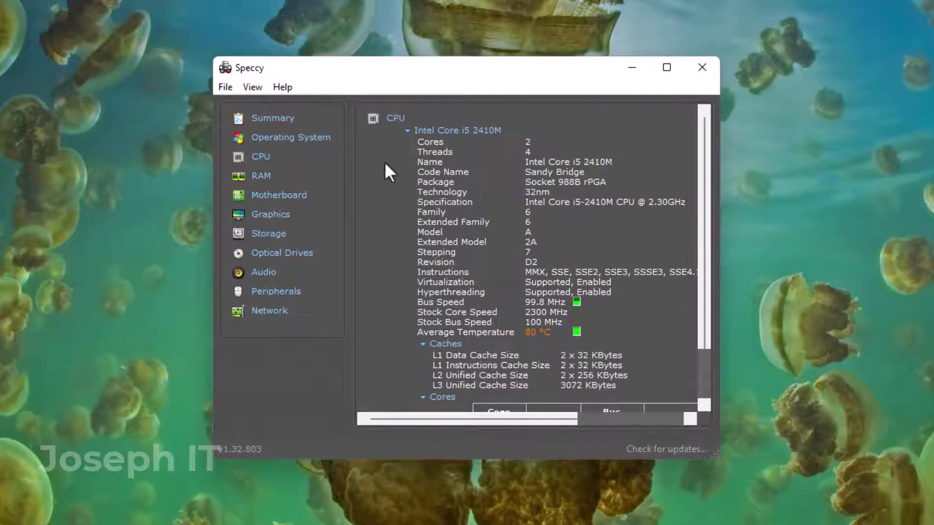
# Step: Select the Package value 'Socket 988B rPGA' and copy it to the clipboard
pyautogui.moveTo(417, 182); pyautogui.dragTo(458, 183)
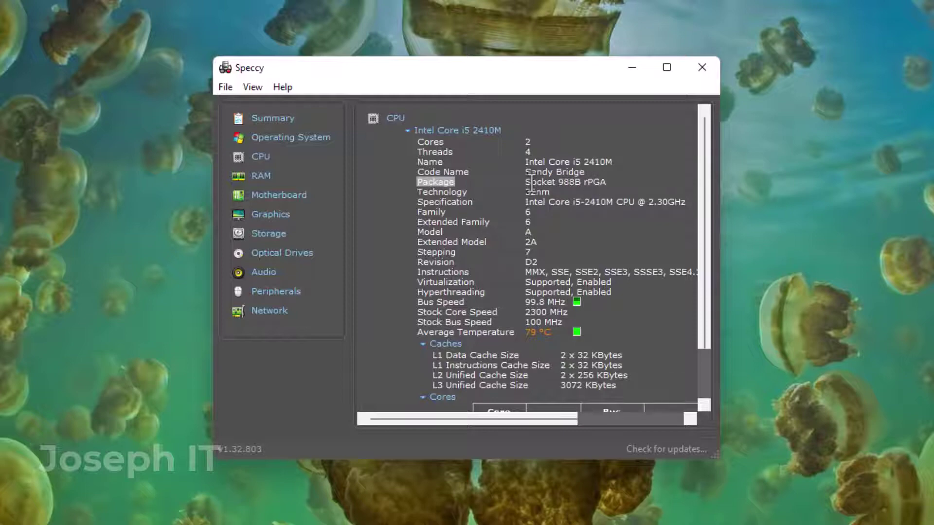
pyautogui.moveTo(523, 182); pyautogui.dragTo(607, 184)
pyautogui.rightClick(606, 183)
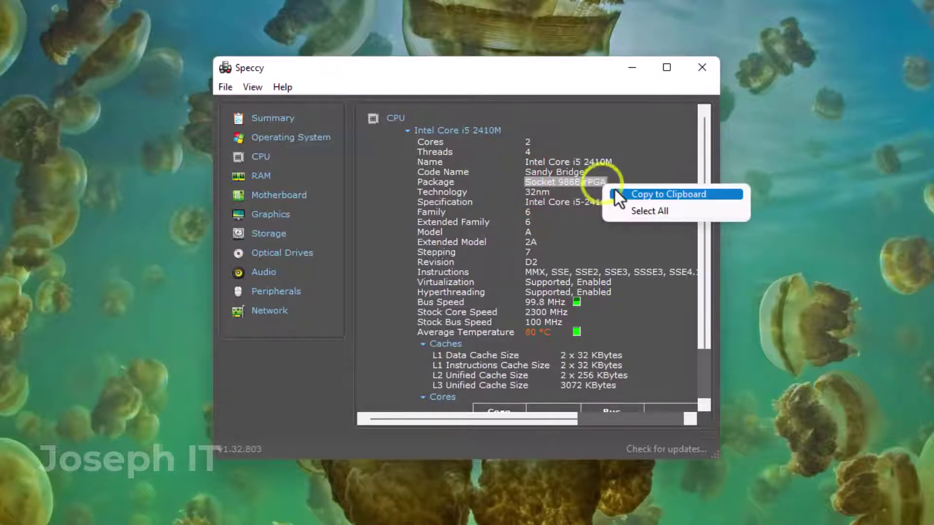
pyautogui.click(615, 192)
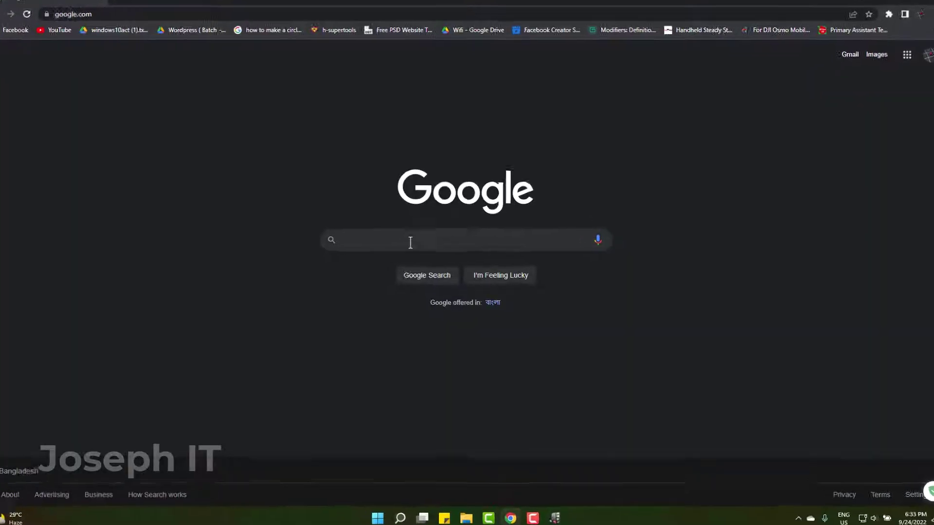
# Step: Search Google for 'socket 988b rpga supported processors' using the pasted package value
pyautogui.click(408, 243)
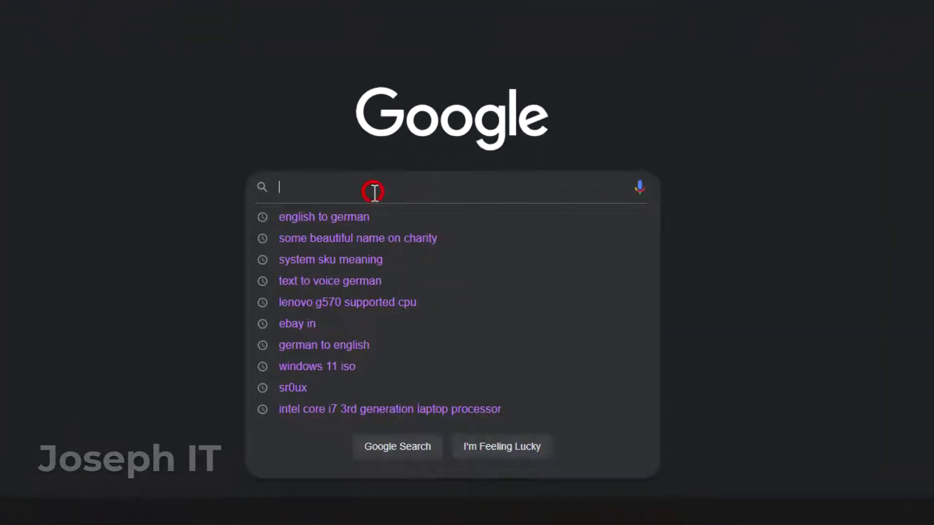
pyautogui.hotkey('ctrl', 'v')
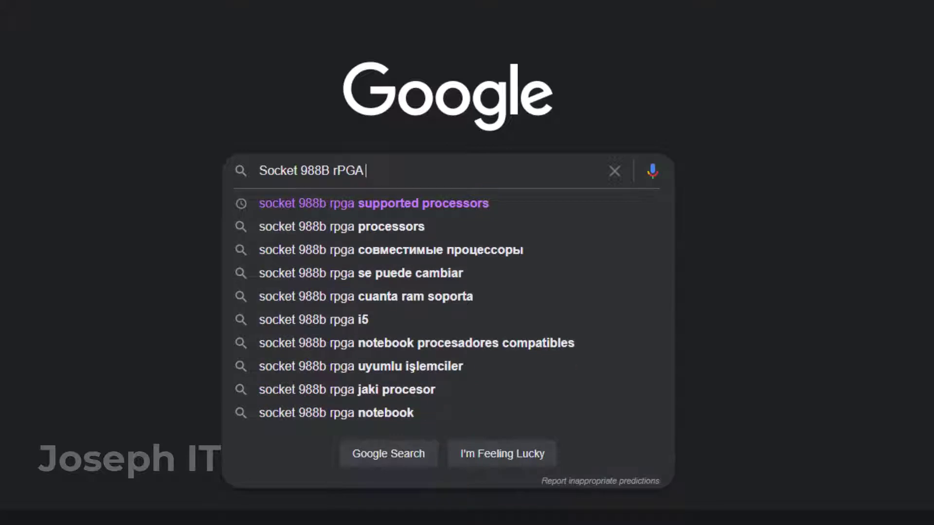
pyautogui.write('supported')
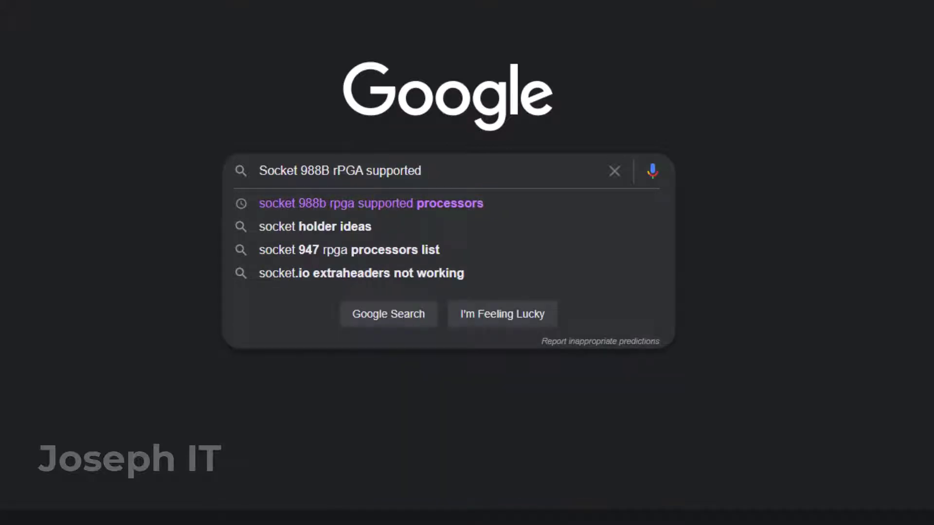
pyautogui.press('Down')
pyautogui.press('Return')
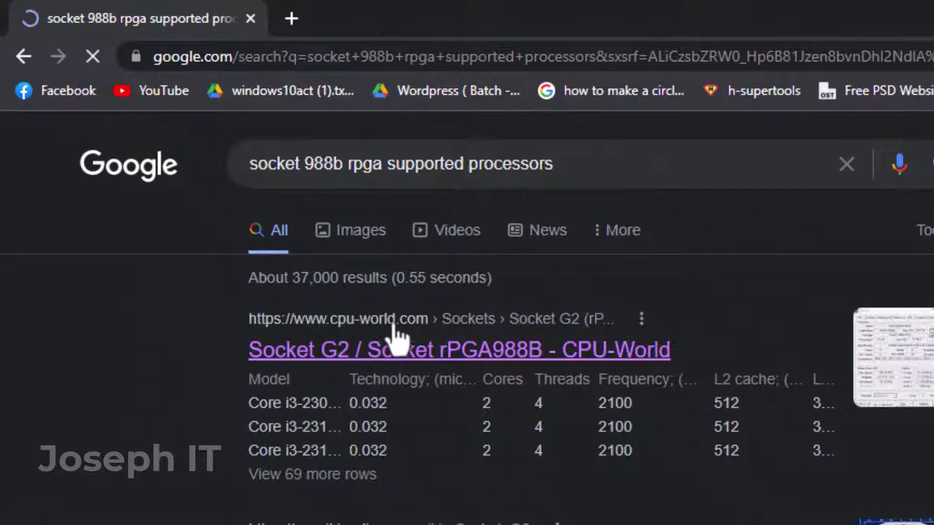
# Step: View CPU-World's Socket G2 page, noting Core i5-2520M, i5-3360M, i7-2630QM and Celeron 1005M entries
pyautogui.click(359, 235)
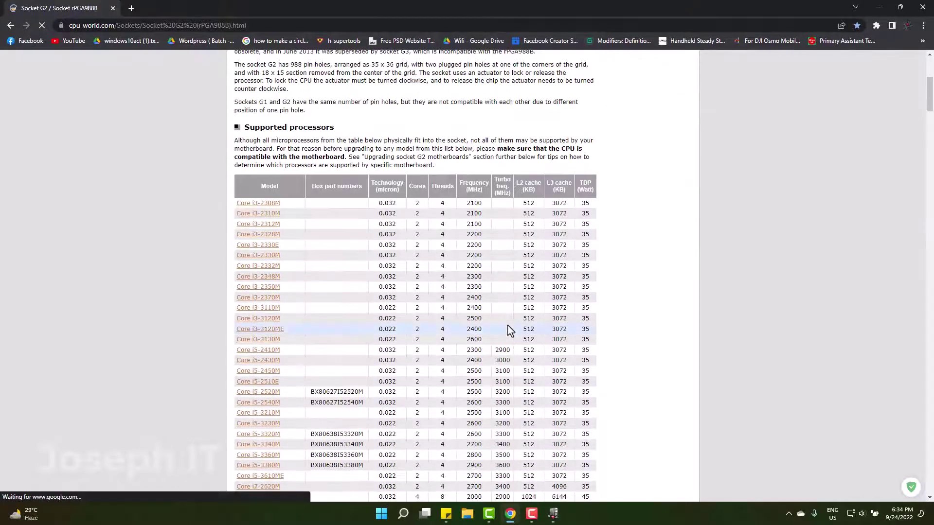
pyautogui.scroll(-2, 509, 330)
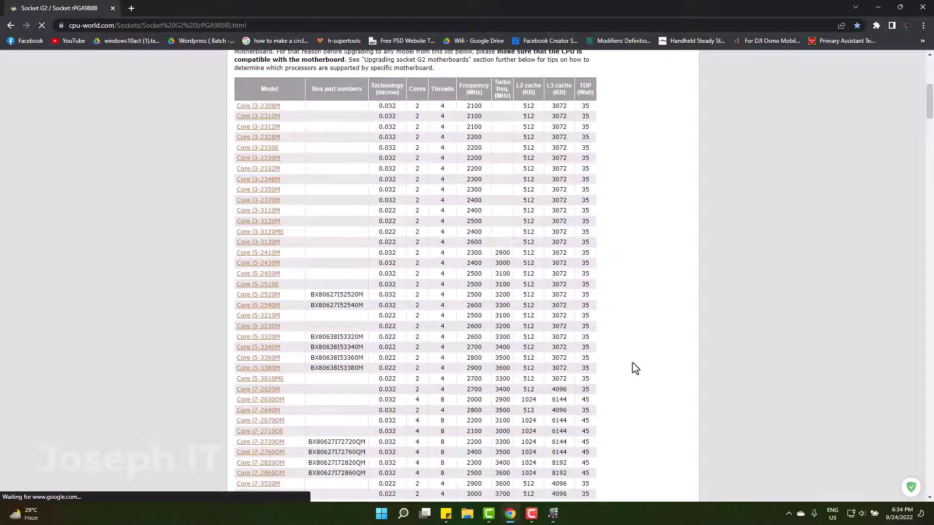
pyautogui.scroll(-1, 634, 368)
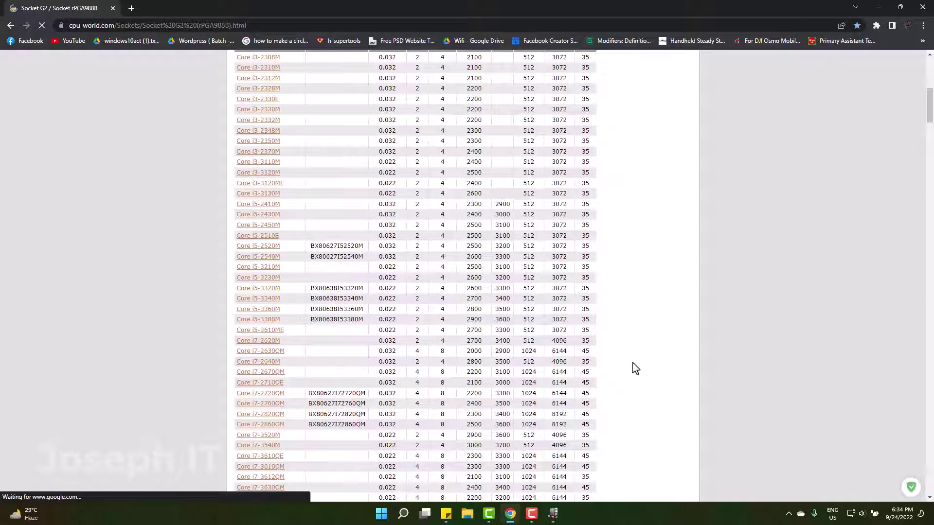
pyautogui.scroll(-3, 634, 369)
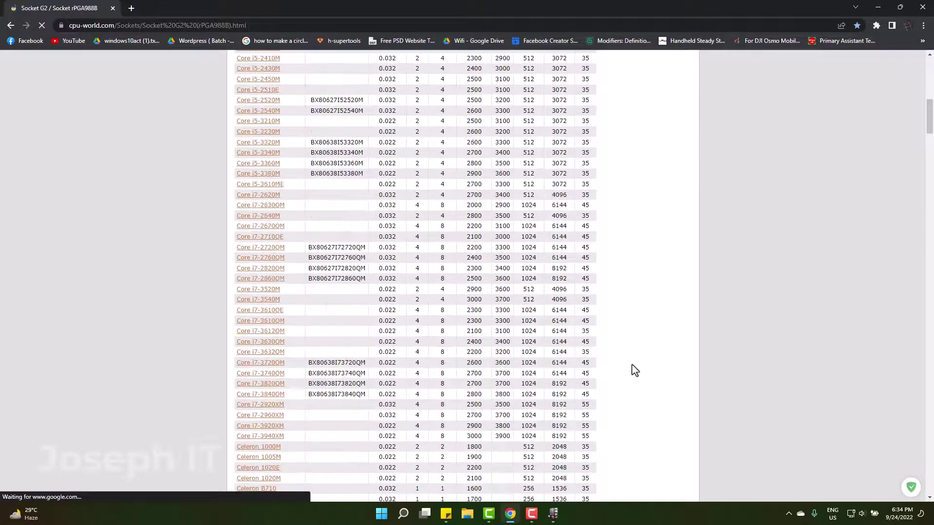
pyautogui.scroll(4, 634, 368)
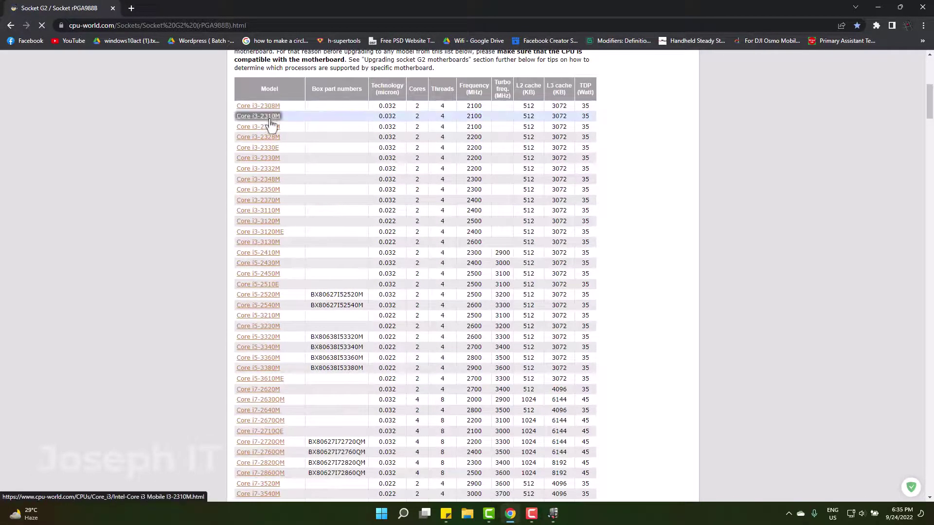
pyautogui.click(274, 298)
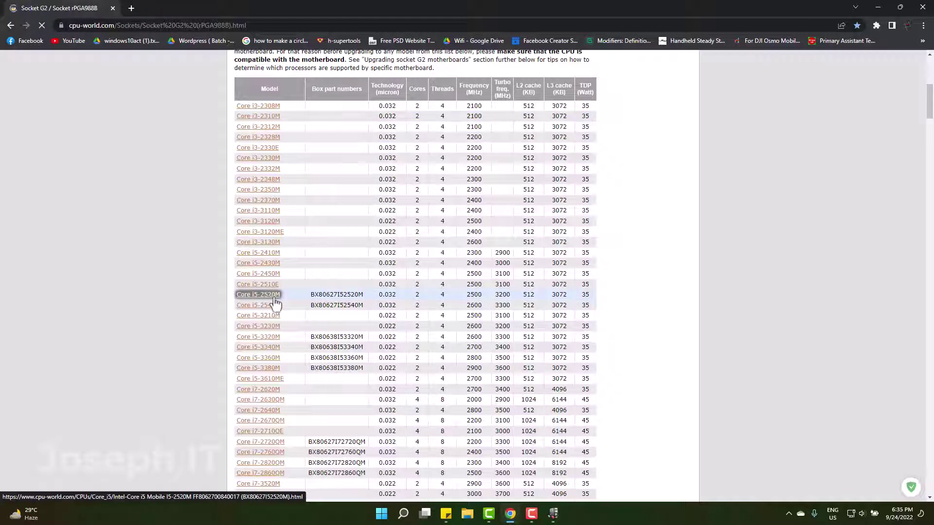
pyautogui.scroll(-2, 276, 302)
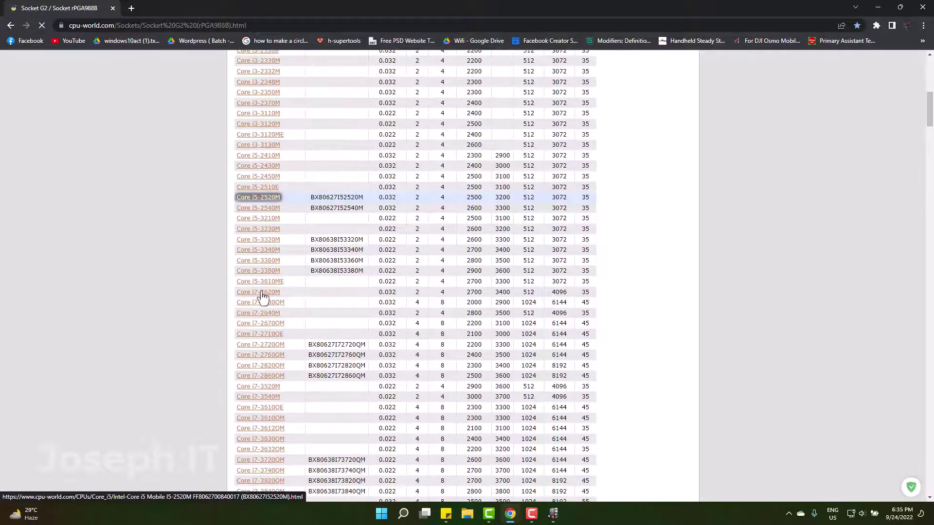
pyautogui.click(270, 261)
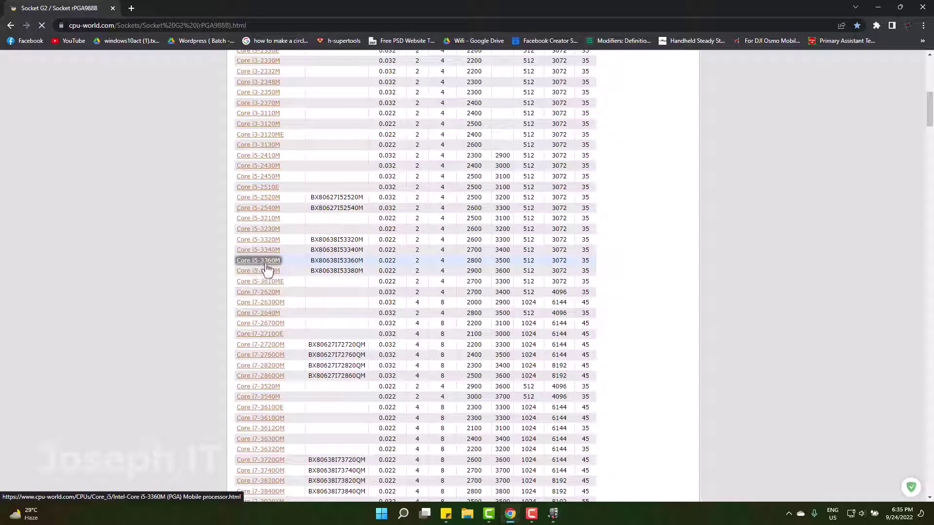
pyautogui.click(255, 305)
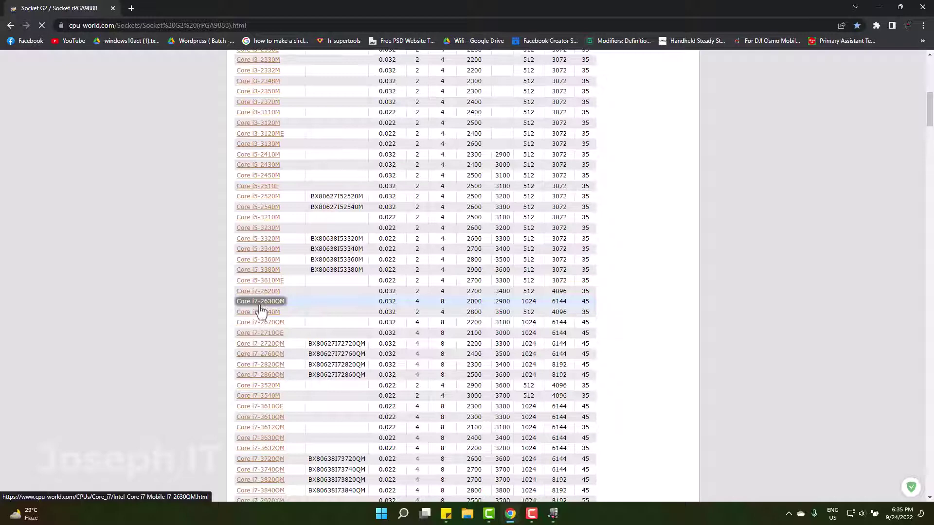
pyautogui.scroll(-3, 260, 311)
pyautogui.click(260, 311)
# Step: Note the Celeron 1020E, B720, B820, Pentium 2020M and B960 entries, then minimise the browser
pyautogui.click(261, 322)
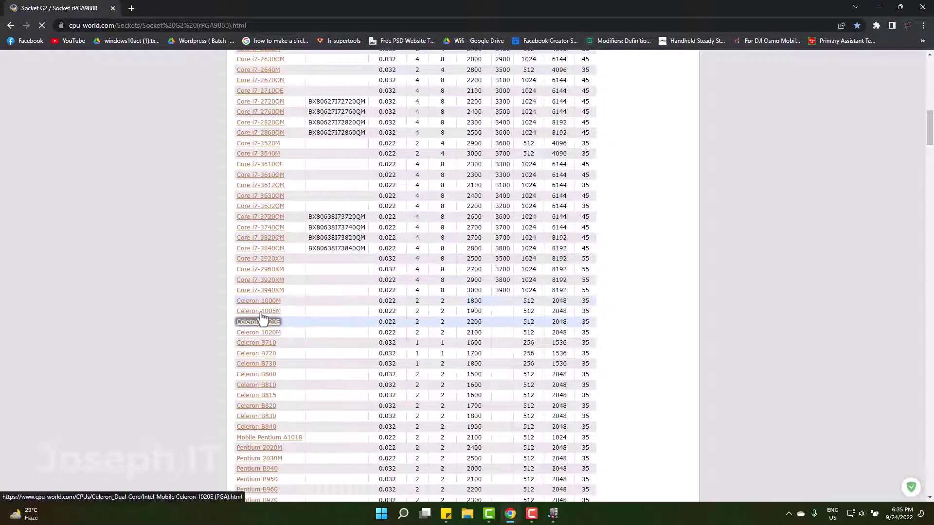
pyautogui.click(256, 353)
pyautogui.click(256, 406)
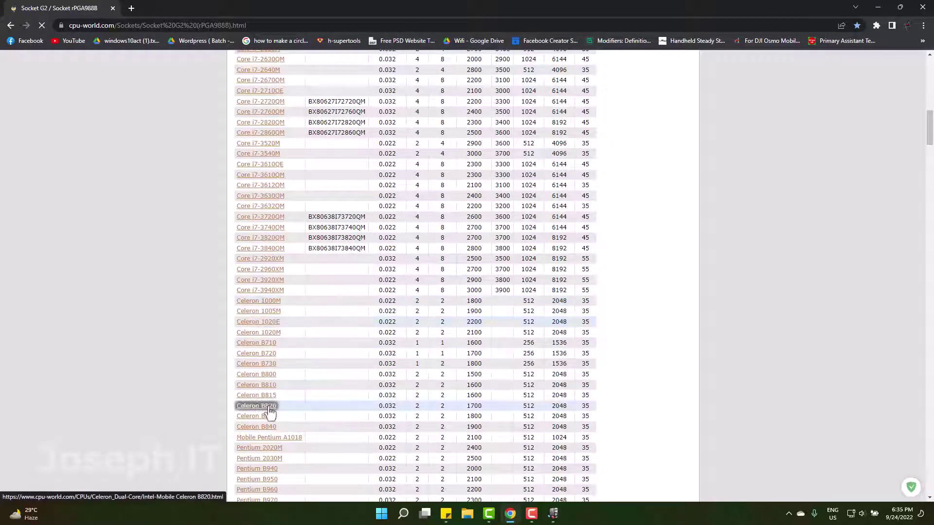
pyautogui.scroll(-2, 722, 375)
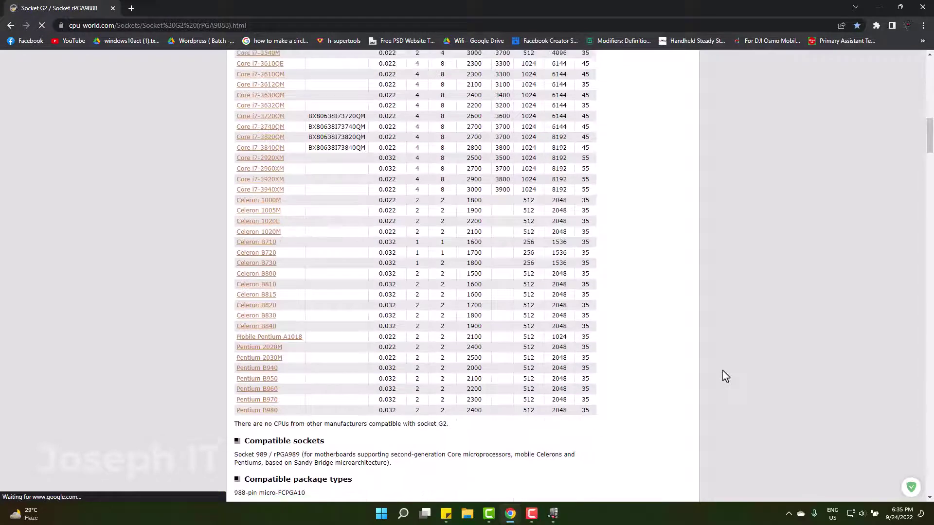
pyautogui.click(250, 302)
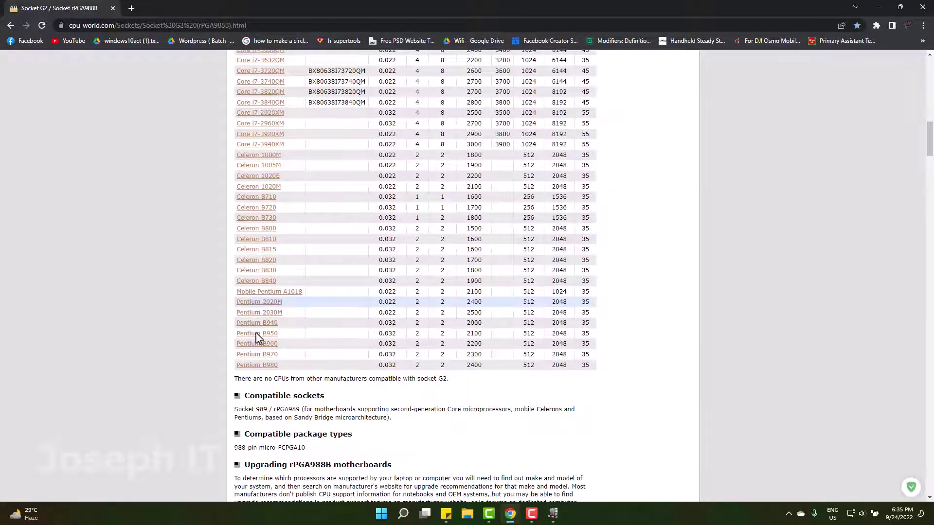
pyautogui.click(258, 346)
pyautogui.scroll(7, 552, 323)
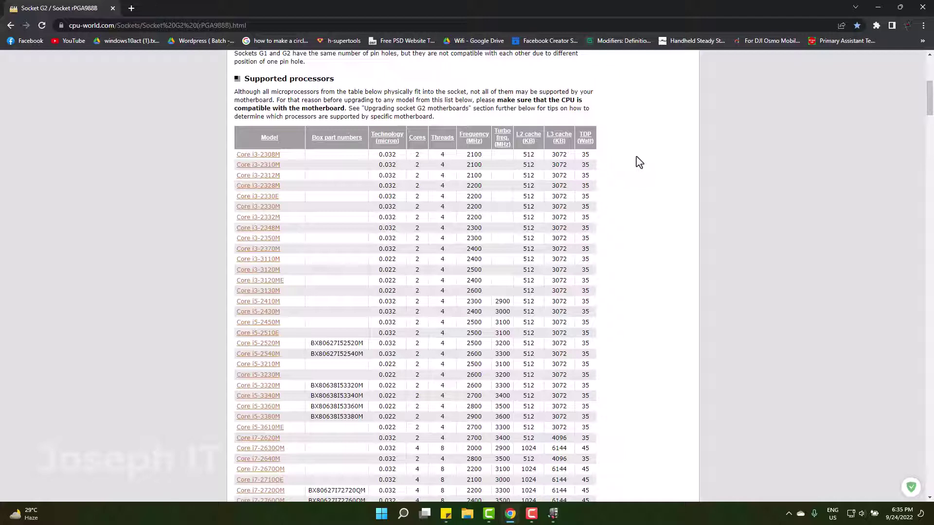
pyautogui.scroll(-6, 652, 324)
pyautogui.scroll(4, 653, 324)
pyautogui.scroll(1, 654, 326)
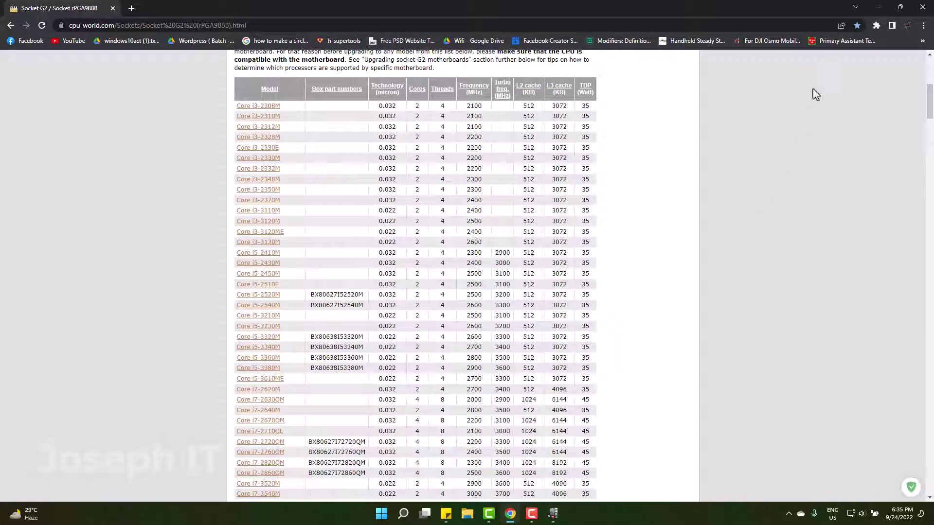
pyautogui.click(878, 8)
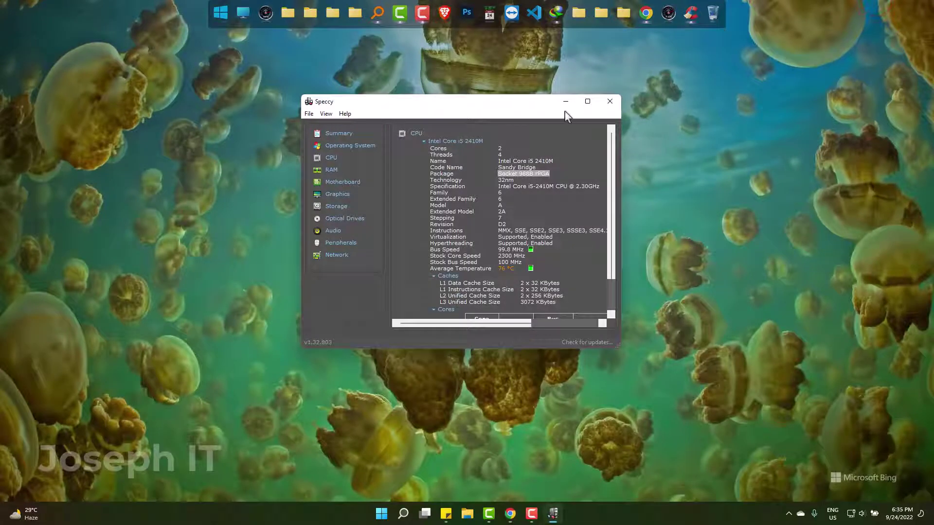
# Step: Minimise the Speccy window to leave the desktop clear
pyautogui.click(564, 102)
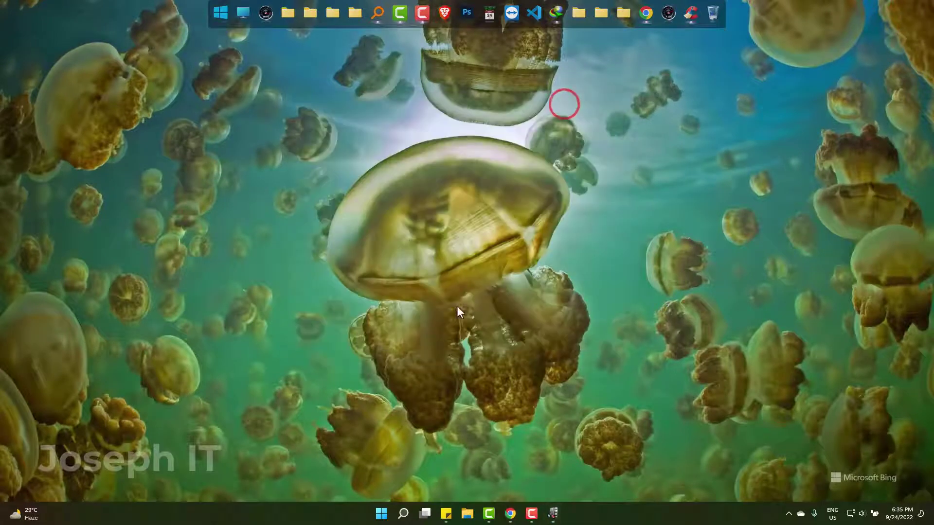